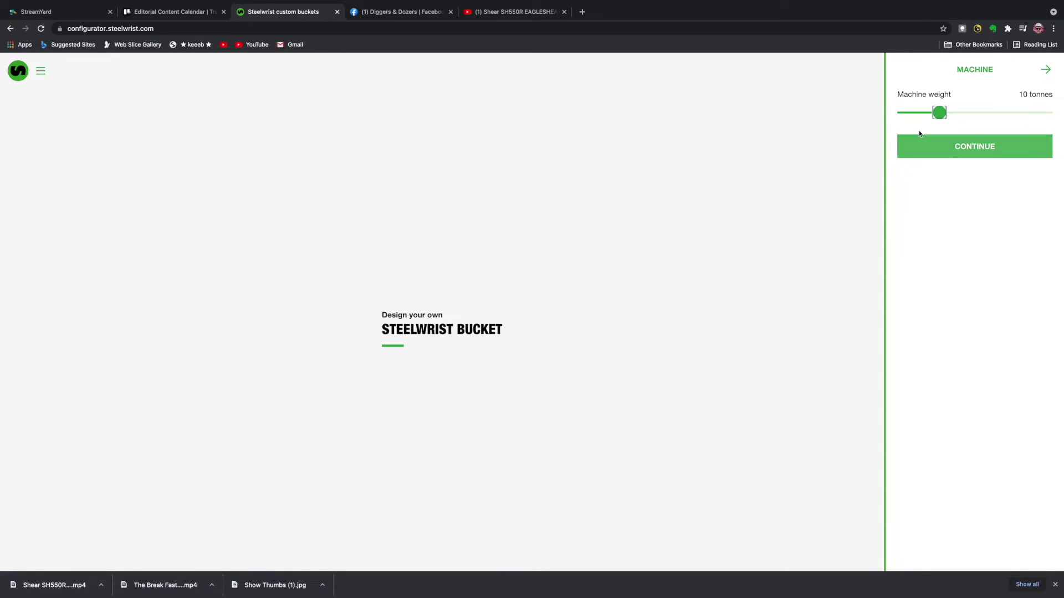
Set the machine weight slider to 25 tonnes and advance to the Interface step
left_click_drag(939, 113, 1055, 121)
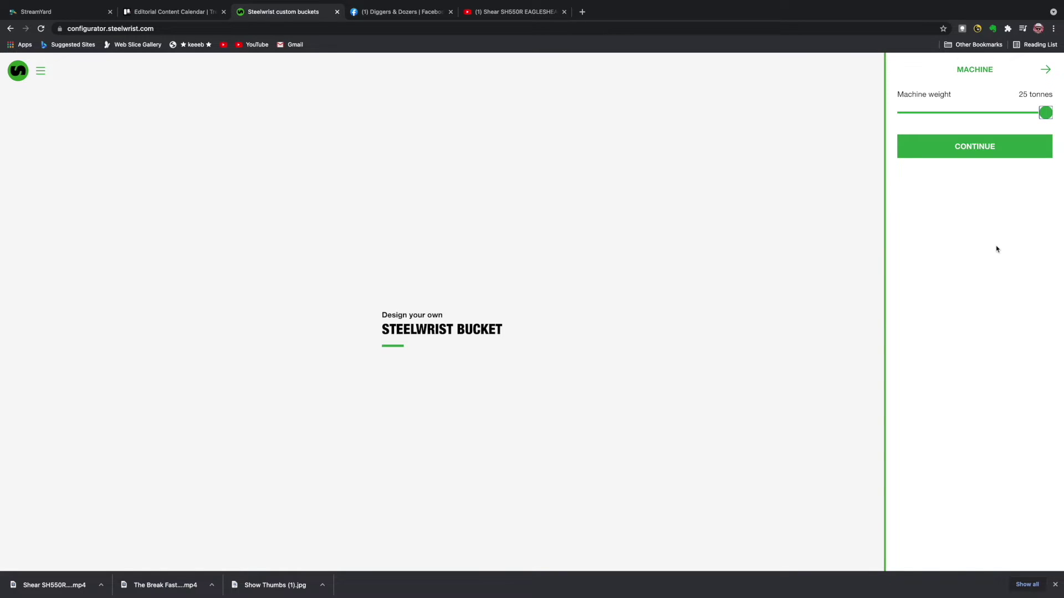
left_click(978, 149)
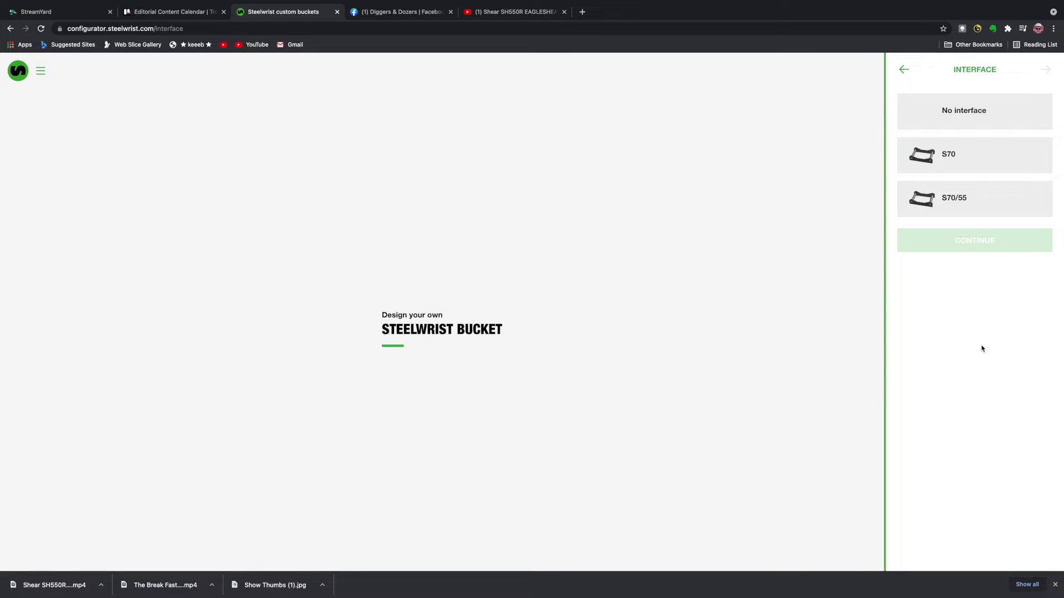
Choose No interface and the Digging bucket type, reaching the Dimensions step at 10976 €
left_click(975, 110)
left_click(993, 240)
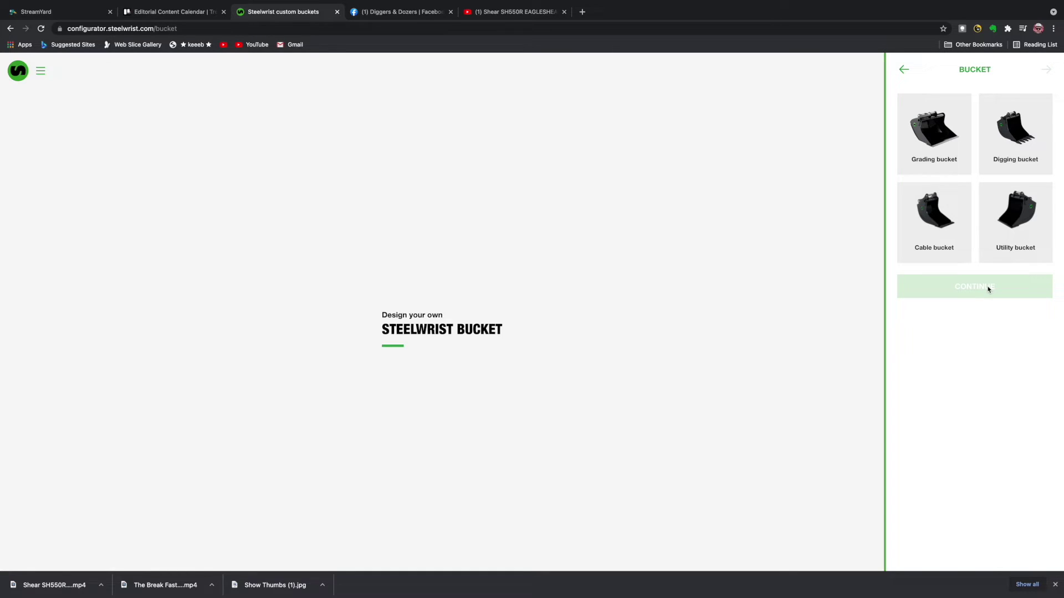
left_click(1018, 131)
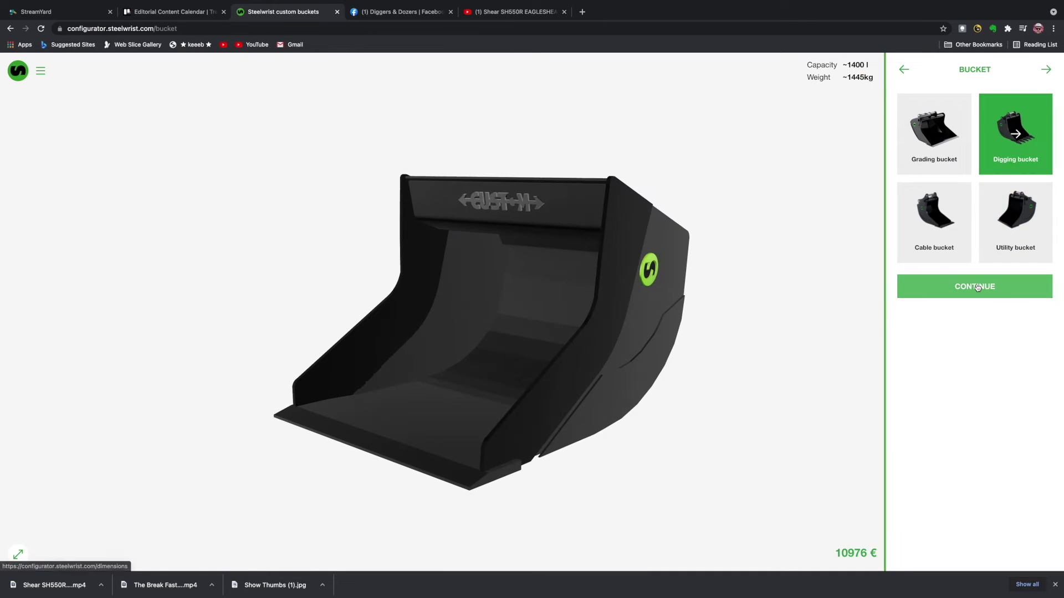
left_click(977, 288)
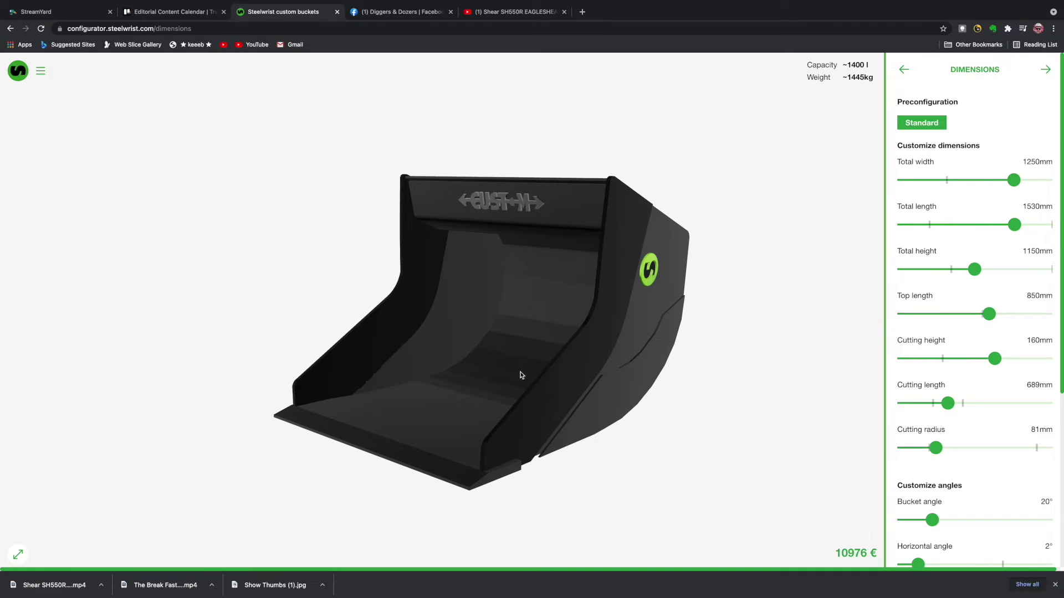
Max out the bucket to 1585 mm width, 1662 mm length and 1430 mm height
left_click_drag(522, 373, 452, 406)
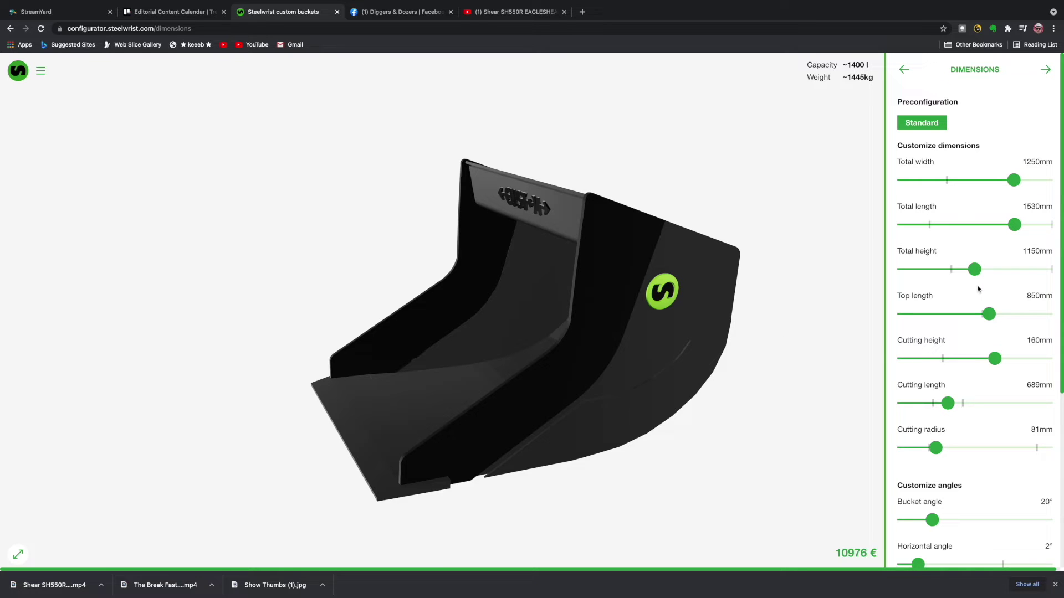
scroll(978, 288, "down", 1)
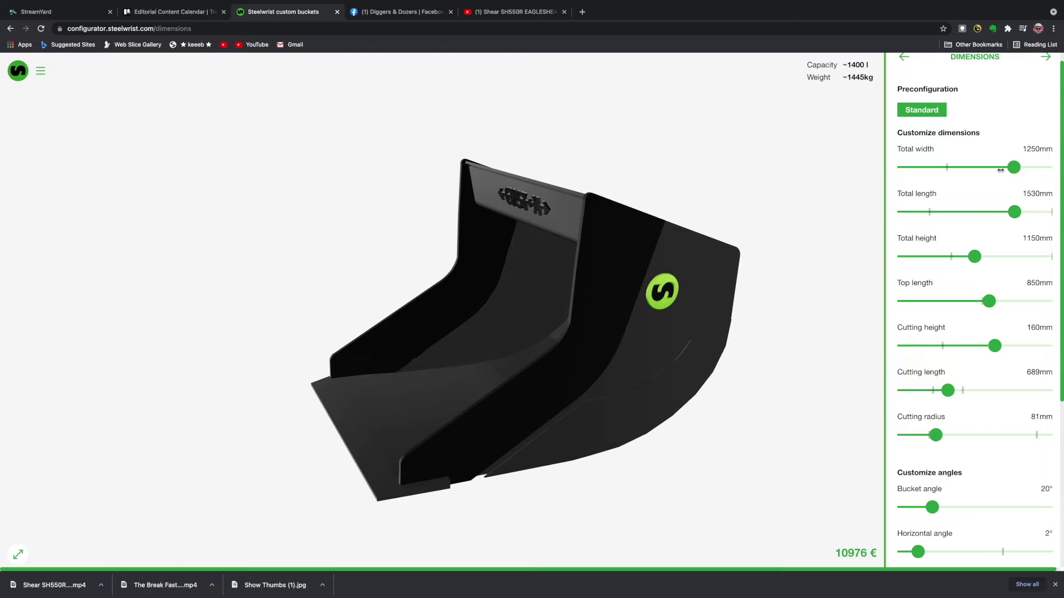
left_click_drag(1013, 168, 1045, 167)
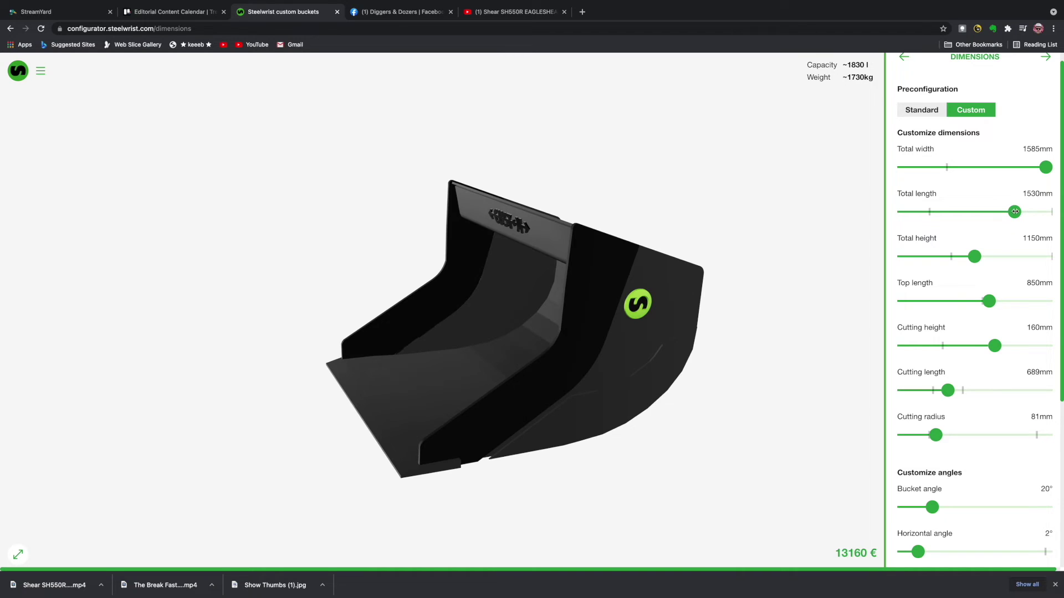
left_click_drag(1014, 211, 1045, 211)
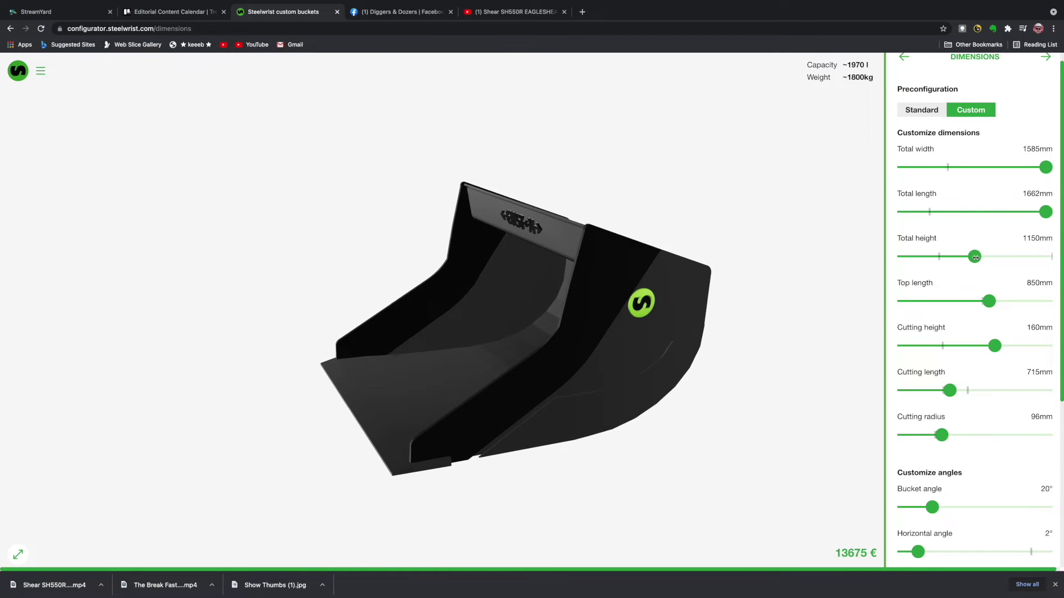
left_click_drag(976, 259, 1045, 256)
scroll(976, 253, "down", 2)
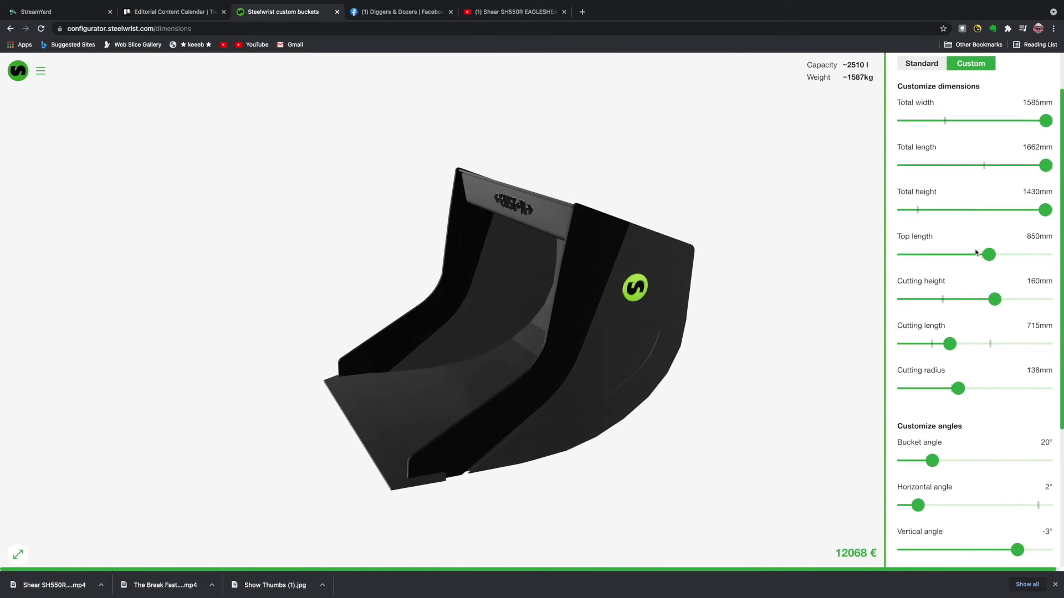
scroll(976, 253, "up", 1)
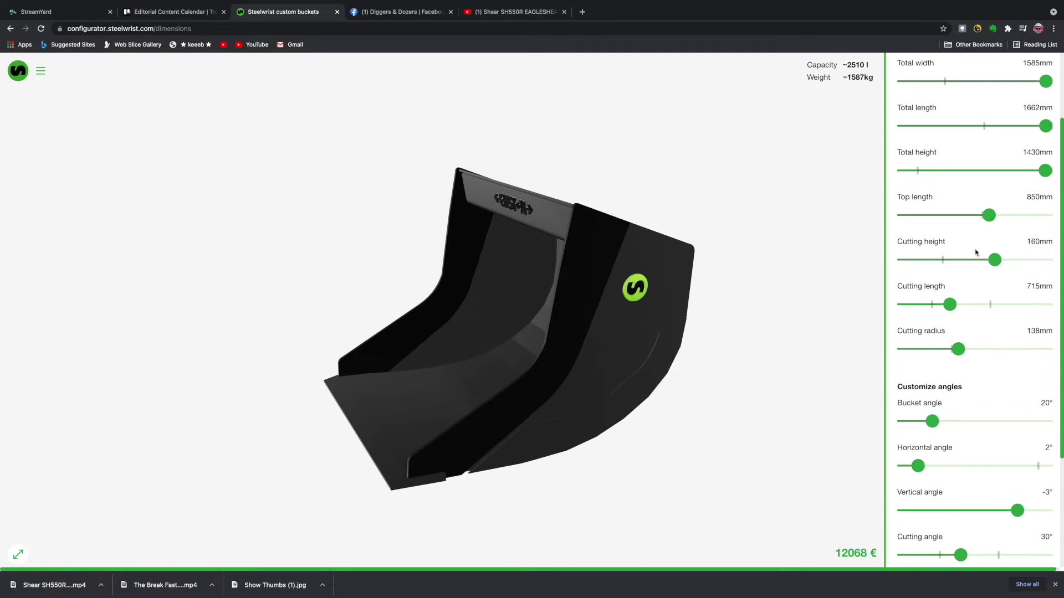
scroll(976, 252, "down", 3)
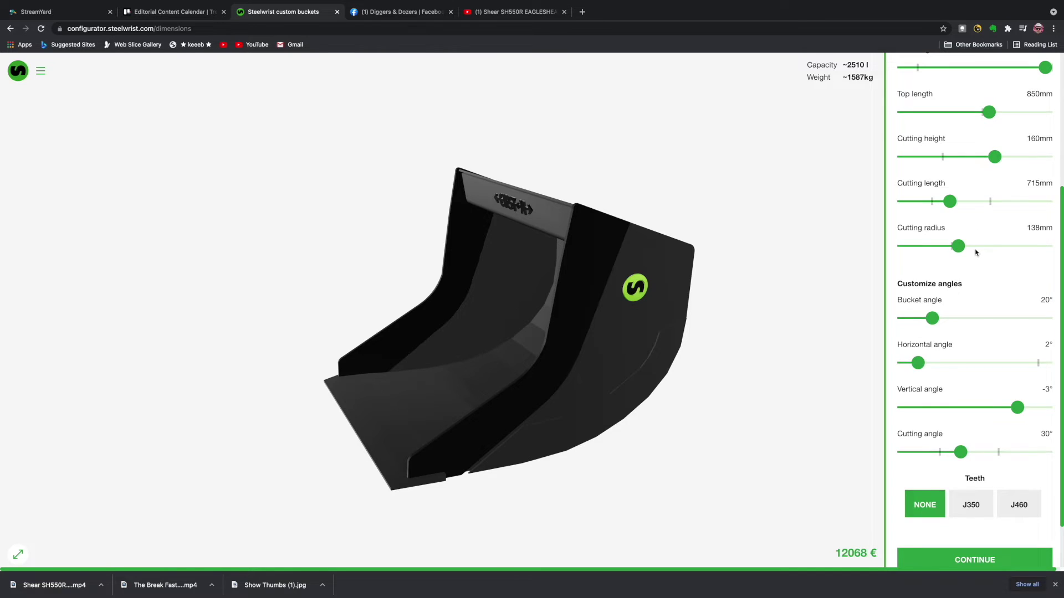
scroll(975, 253, "down", 2)
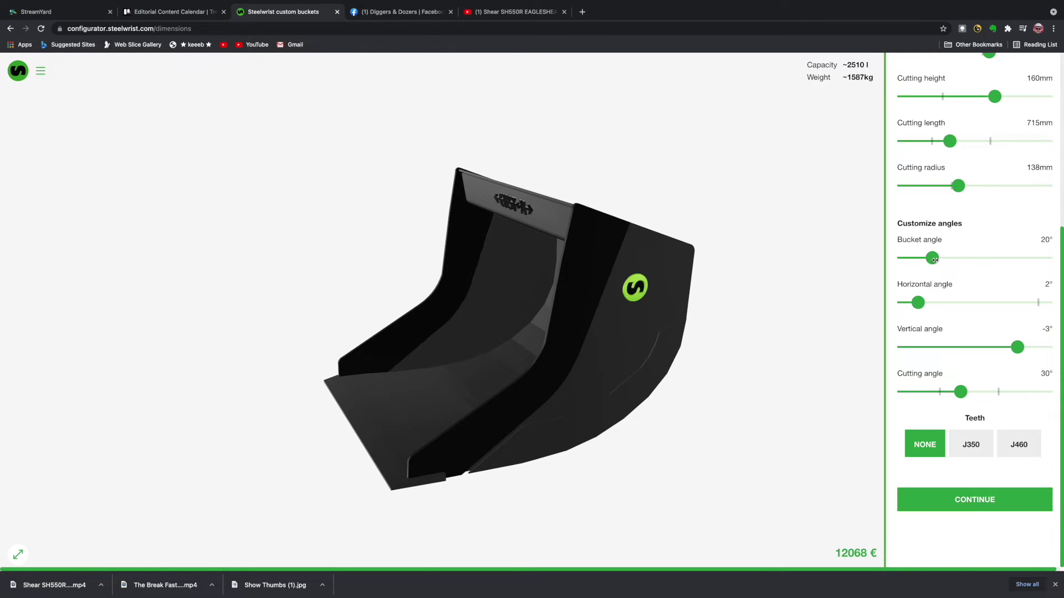
Keep the bucket angle at 20° and lower the horizontal angle to 1°
mouse_move(934, 259)
left_mouse_down()
mouse_move(974, 260)
mouse_move(934, 260)
left_mouse_up()
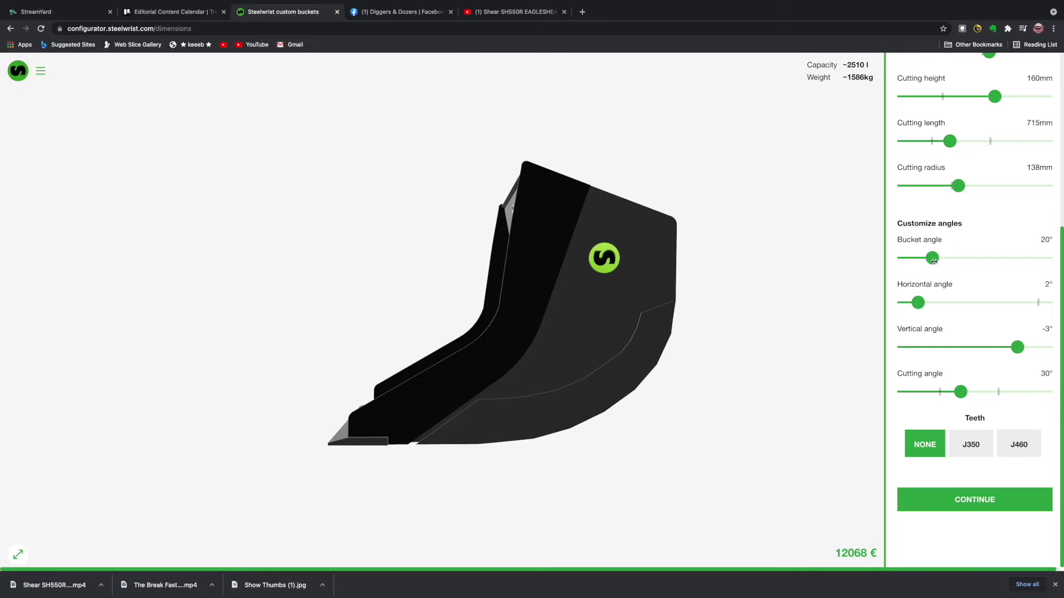
mouse_move(918, 303)
left_mouse_down()
mouse_move(969, 306)
mouse_move(914, 306)
left_mouse_up()
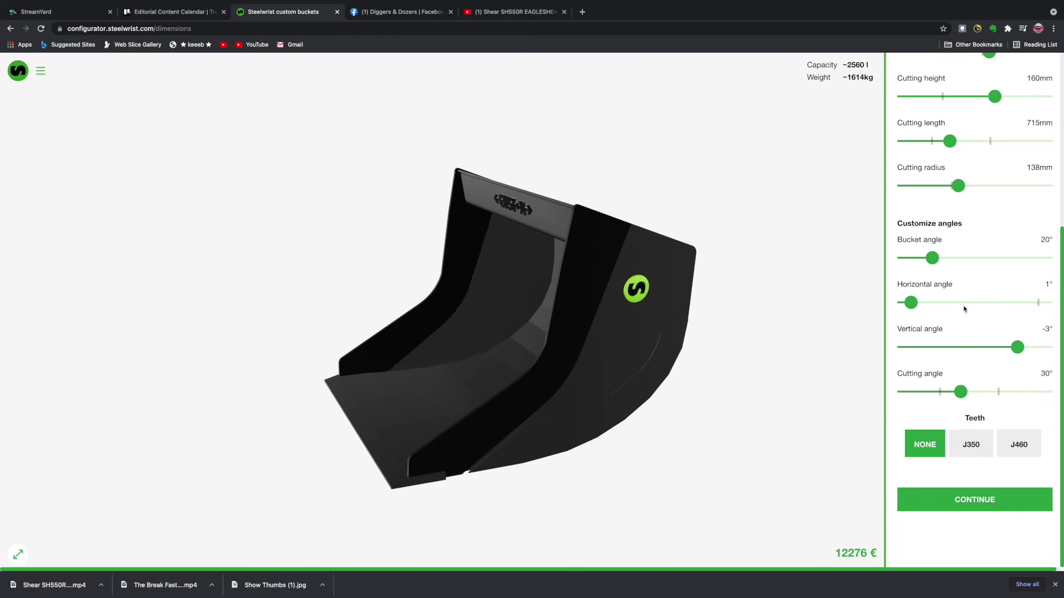
scroll(964, 309, "down", 1)
scroll(964, 309, "up", 1)
Fit J460 teeth and raise the teeth count to 5, making the price 13649 €
left_click(1026, 445)
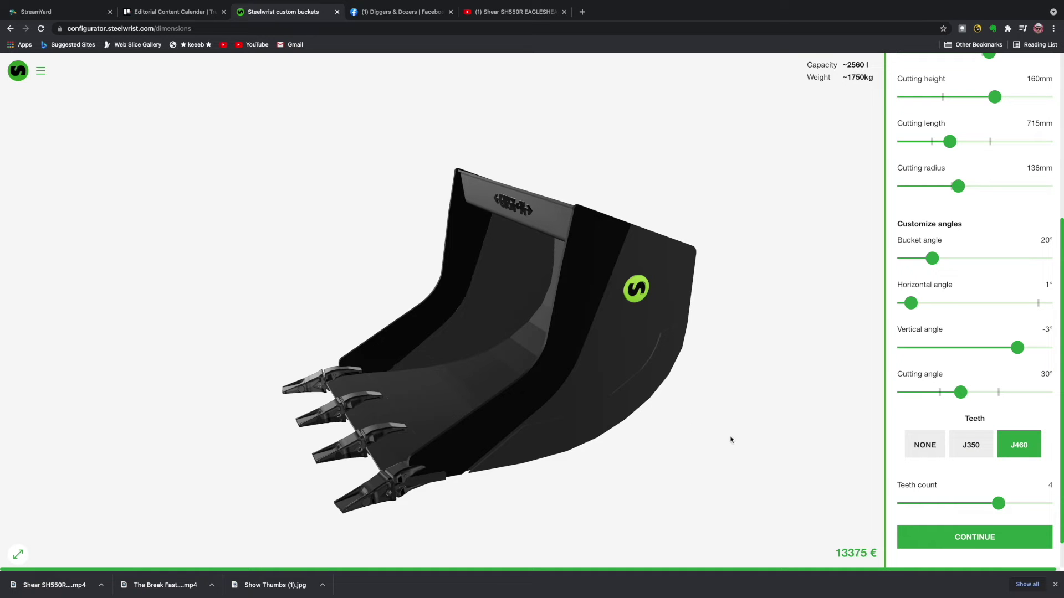
left_click_drag(672, 418, 752, 403)
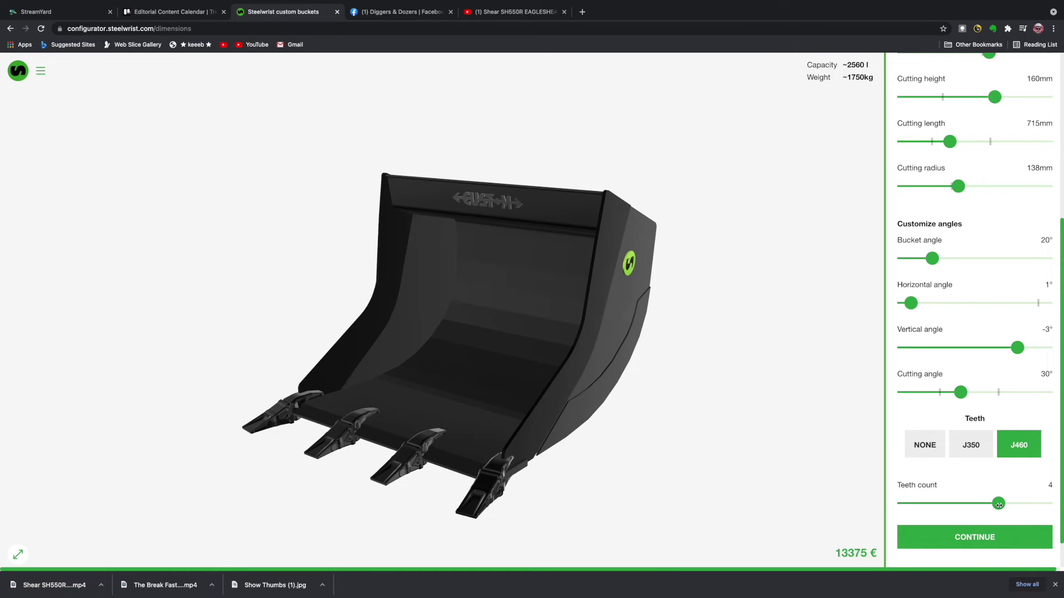
left_click_drag(999, 504, 1045, 504)
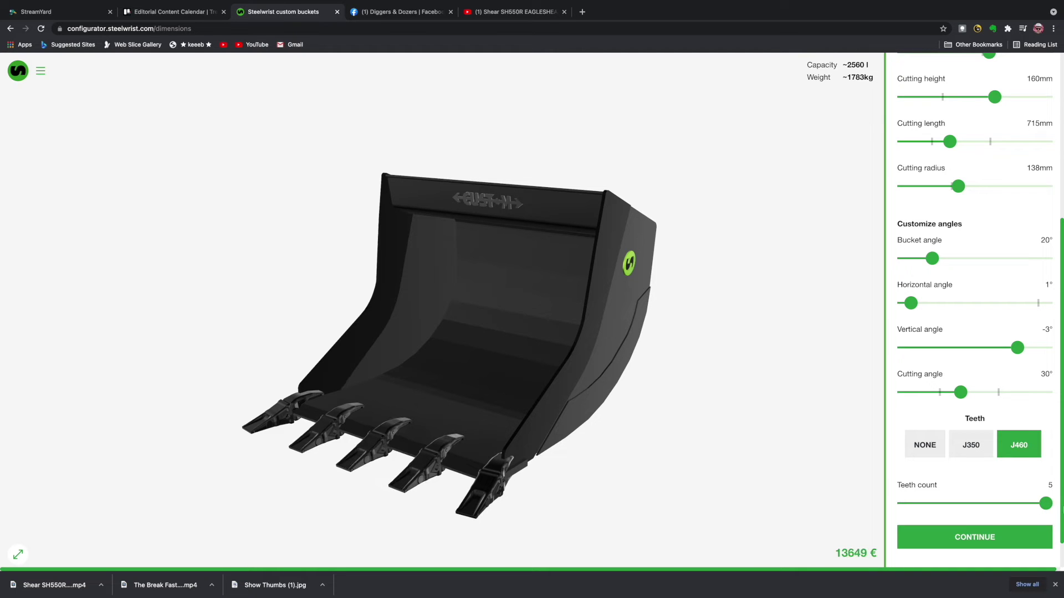
left_click_drag(672, 399, 636, 391)
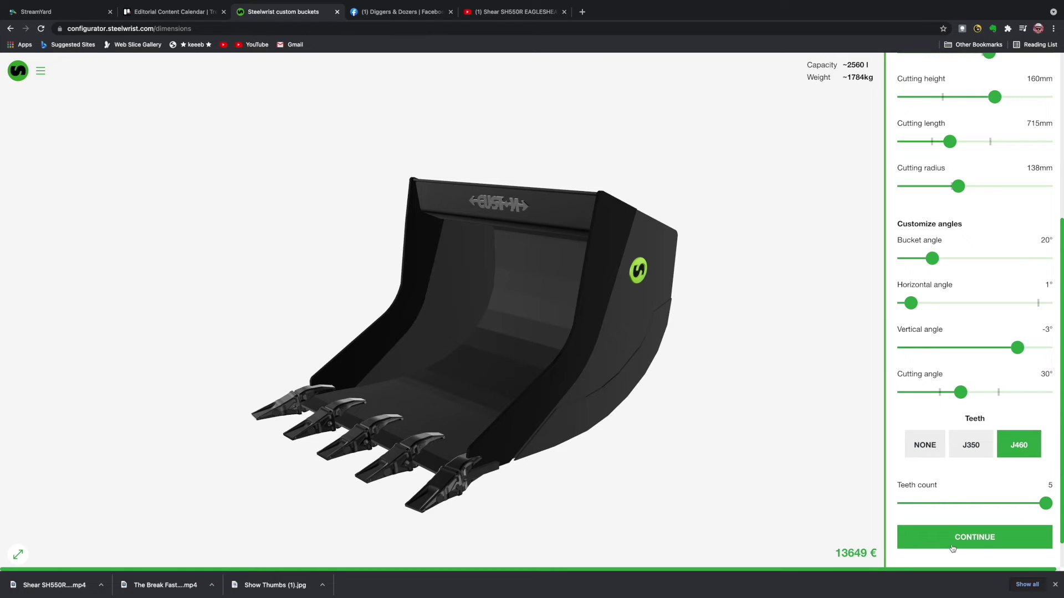
Keep High performance Heavy Duty steel with side wear plate and bottom wear bars, then show the order summary
left_click(982, 538)
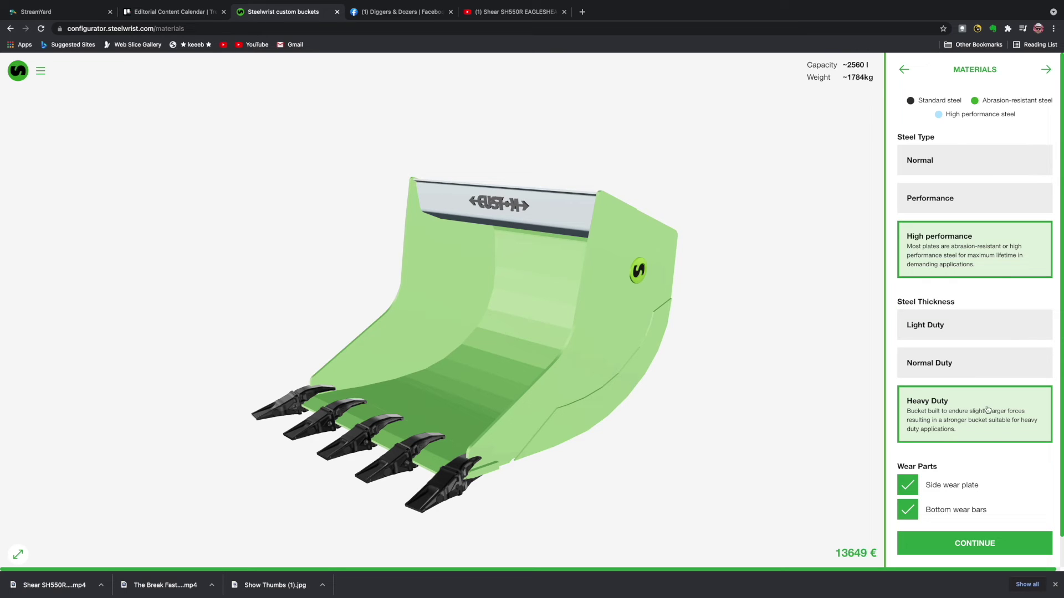
left_click(908, 486)
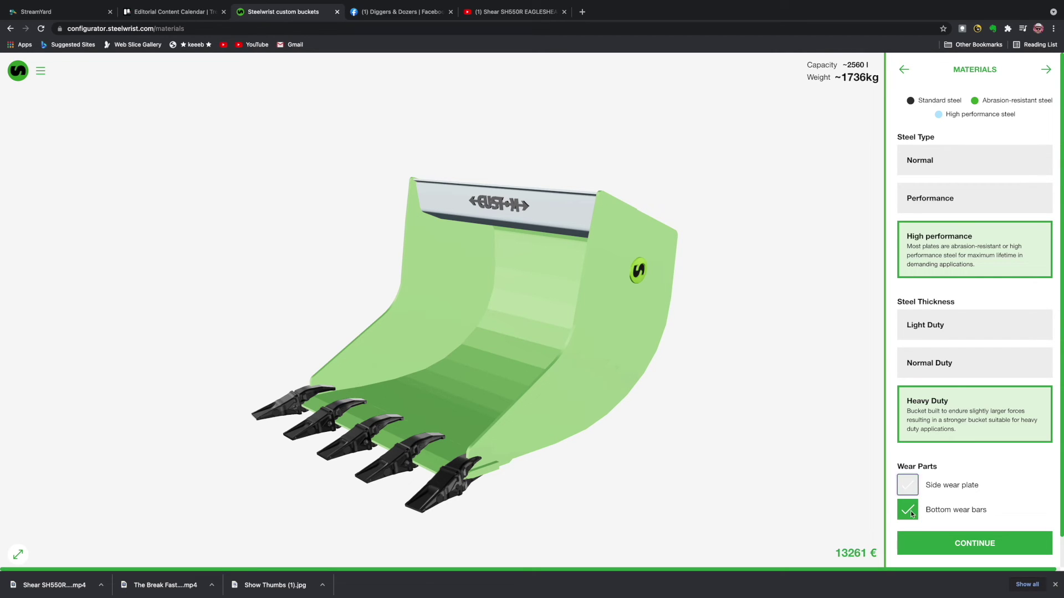
left_click(907, 509)
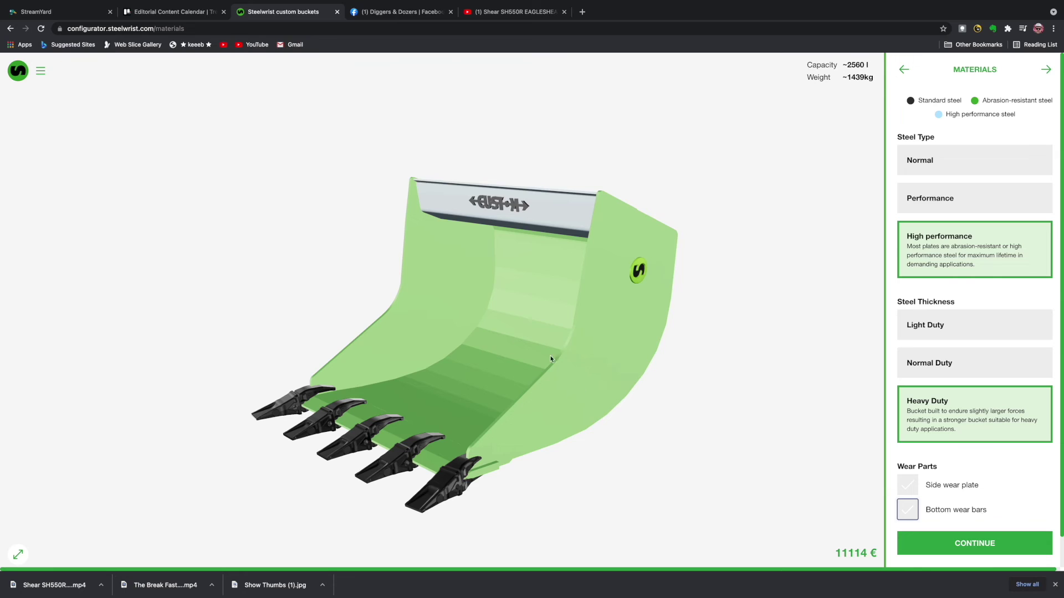
left_click_drag(708, 438, 464, 191)
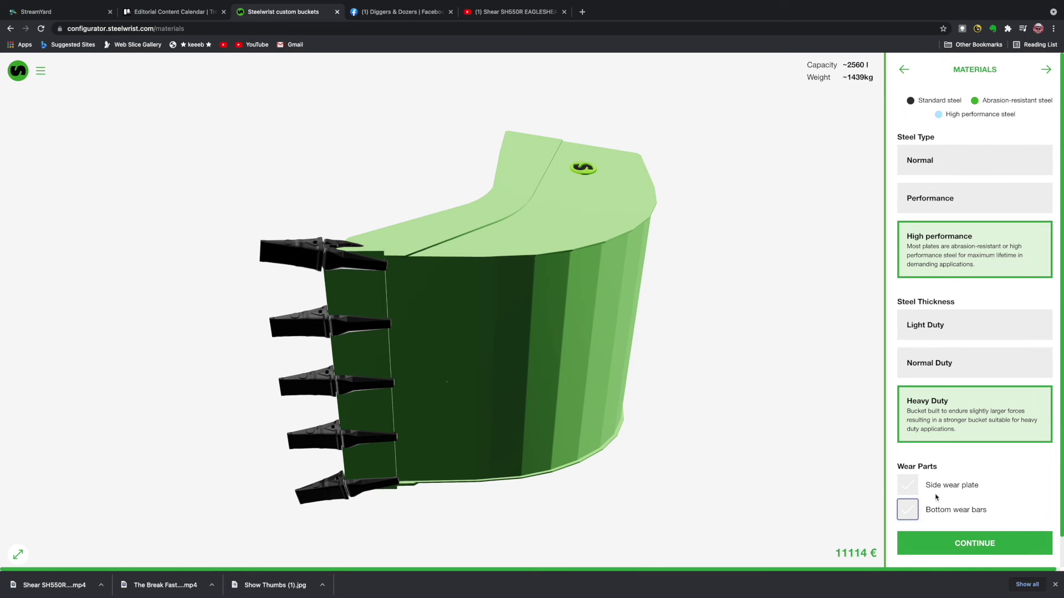
left_click(911, 489)
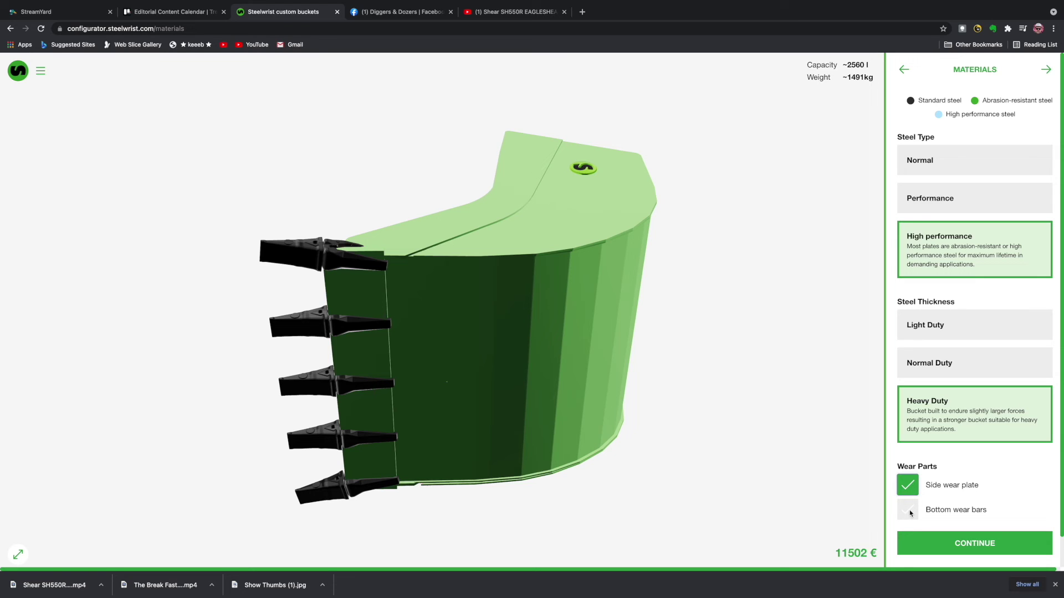
left_click(909, 509)
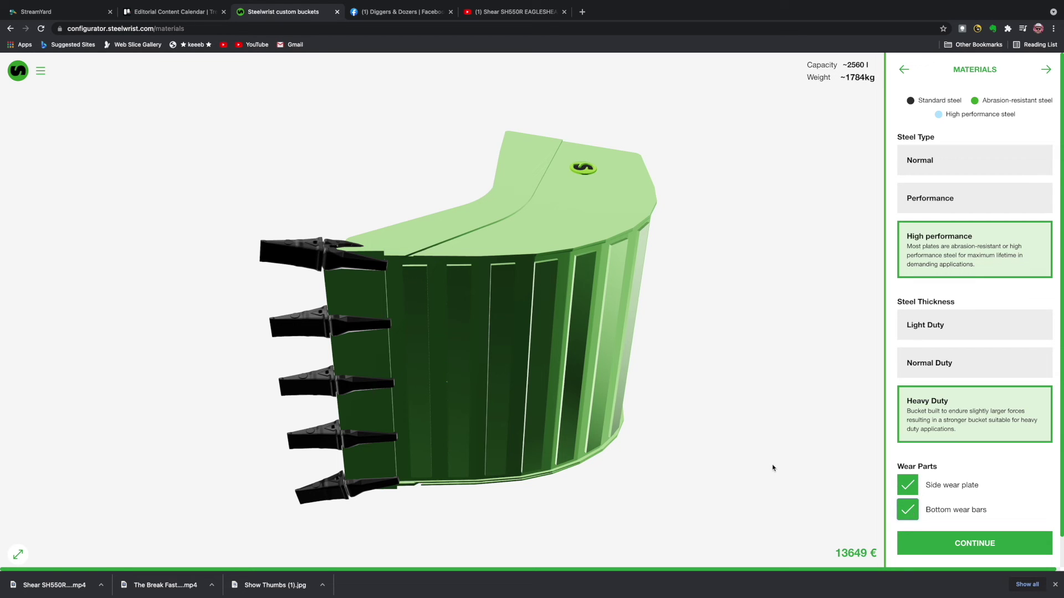
left_click_drag(547, 271, 681, 470)
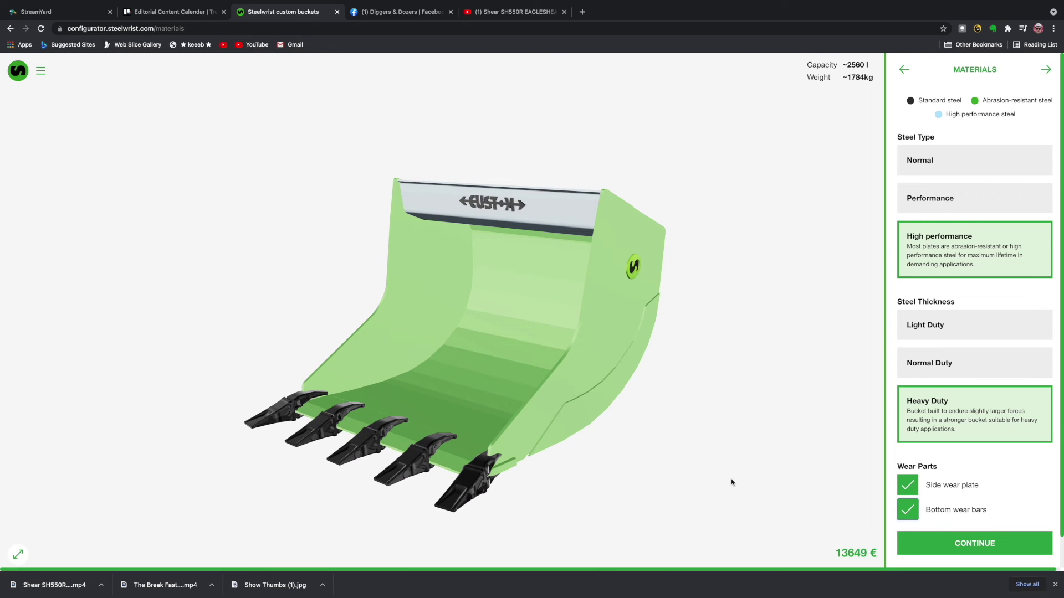
left_click(986, 546)
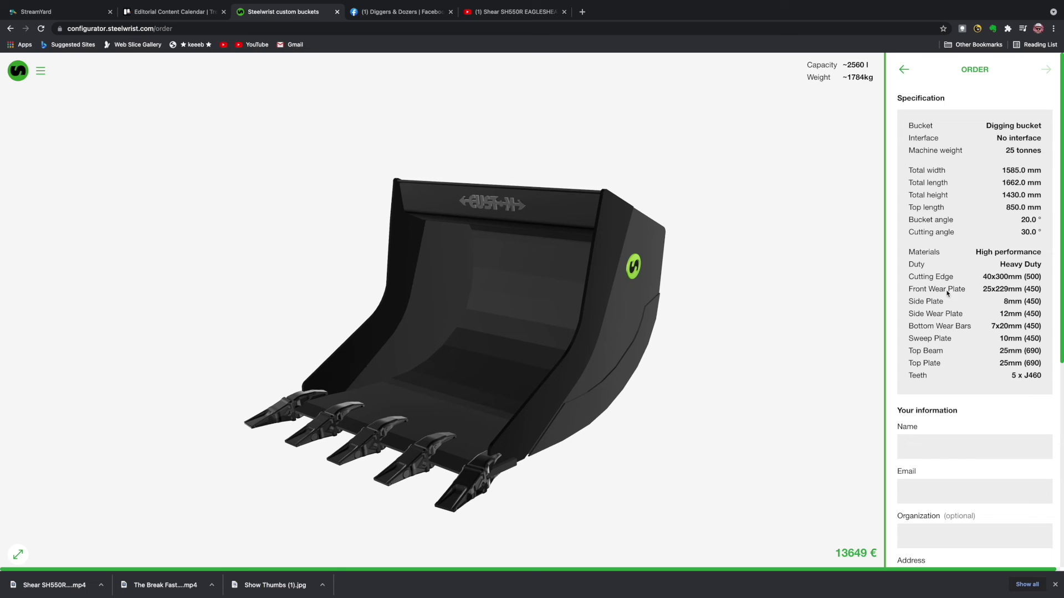
scroll(951, 263, "down", 2)
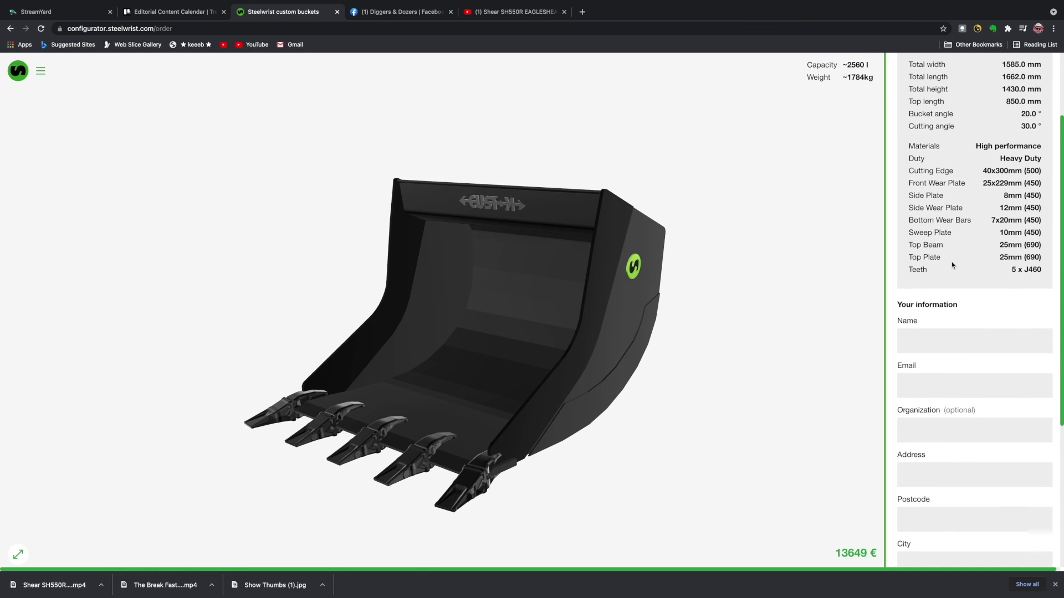
scroll(952, 261, "down", 1)
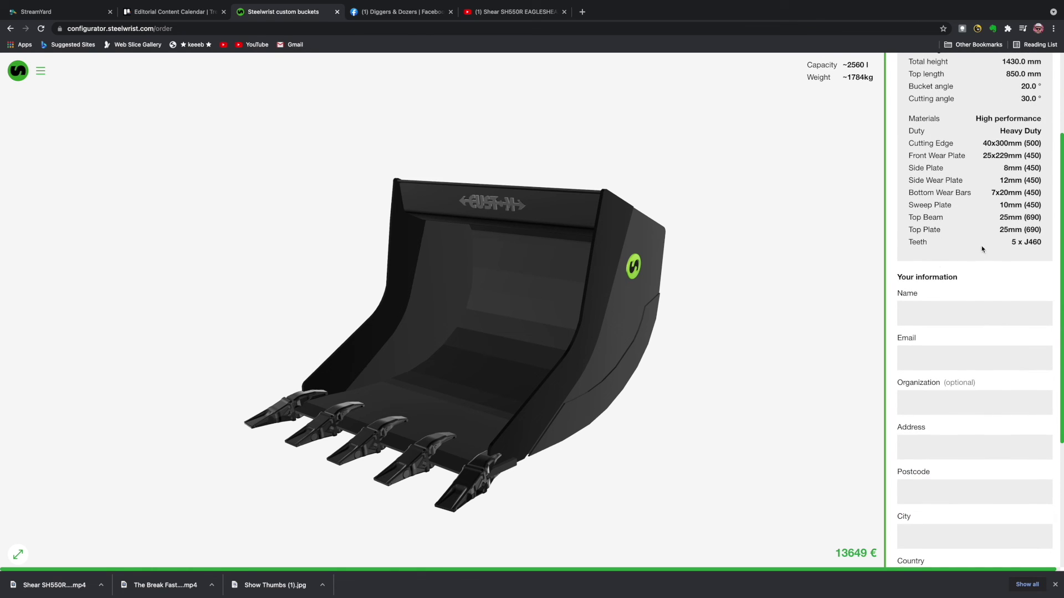
scroll(982, 254, "down", 2)
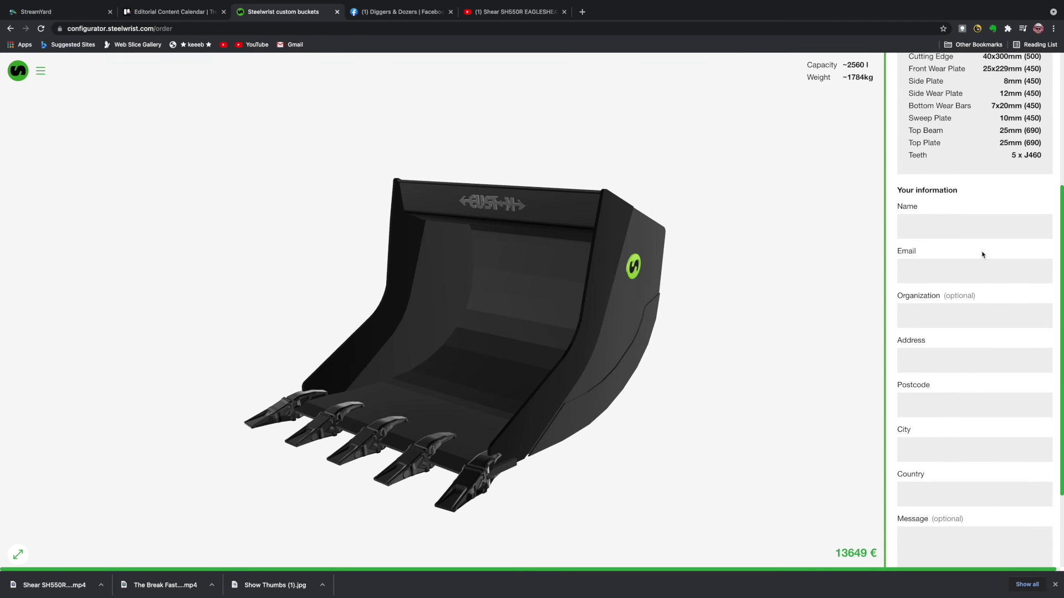
scroll(982, 254, "down", 1)
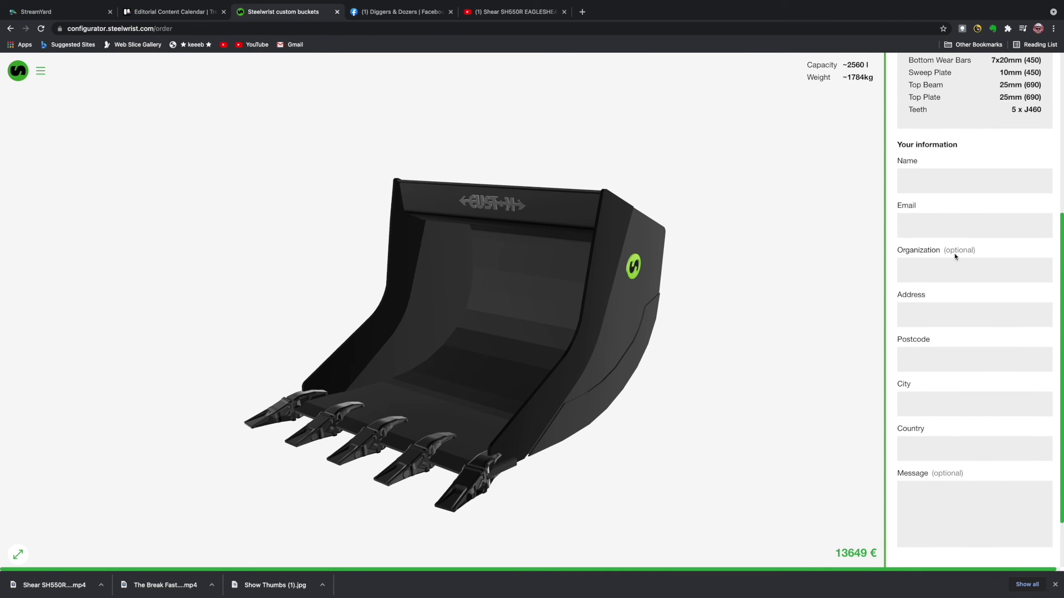
scroll(954, 256, "down", 1)
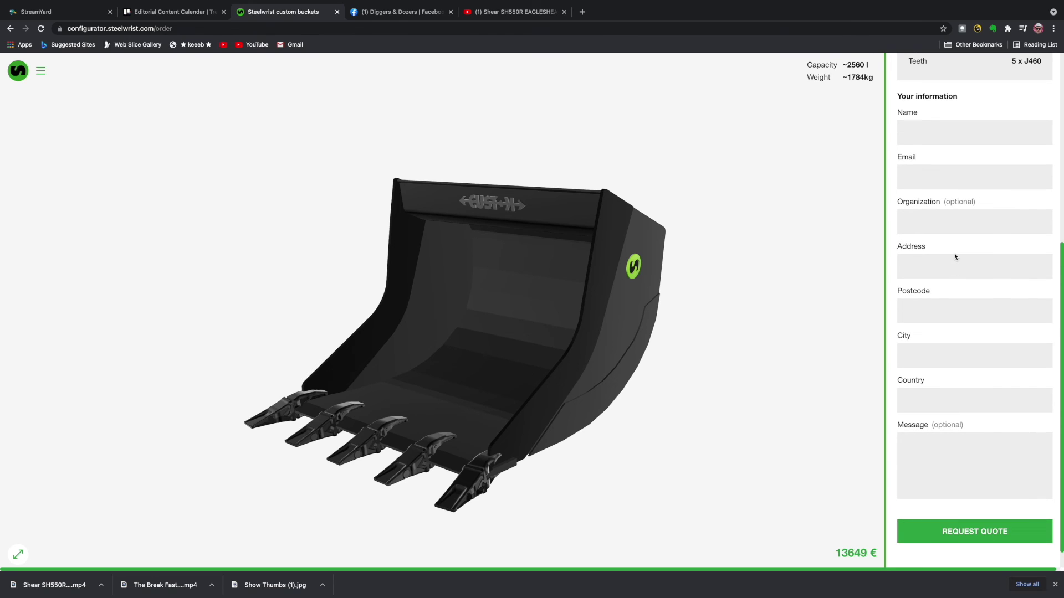